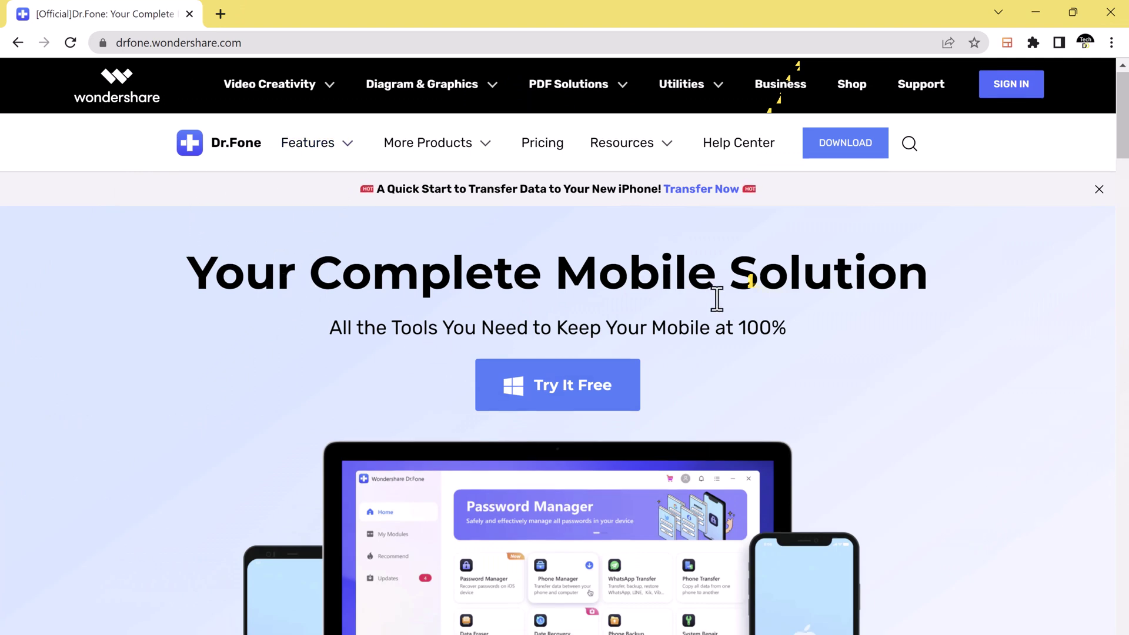
pyautogui.scroll(-2, 714, 300)
pyautogui.scroll(-1, 486, 271)
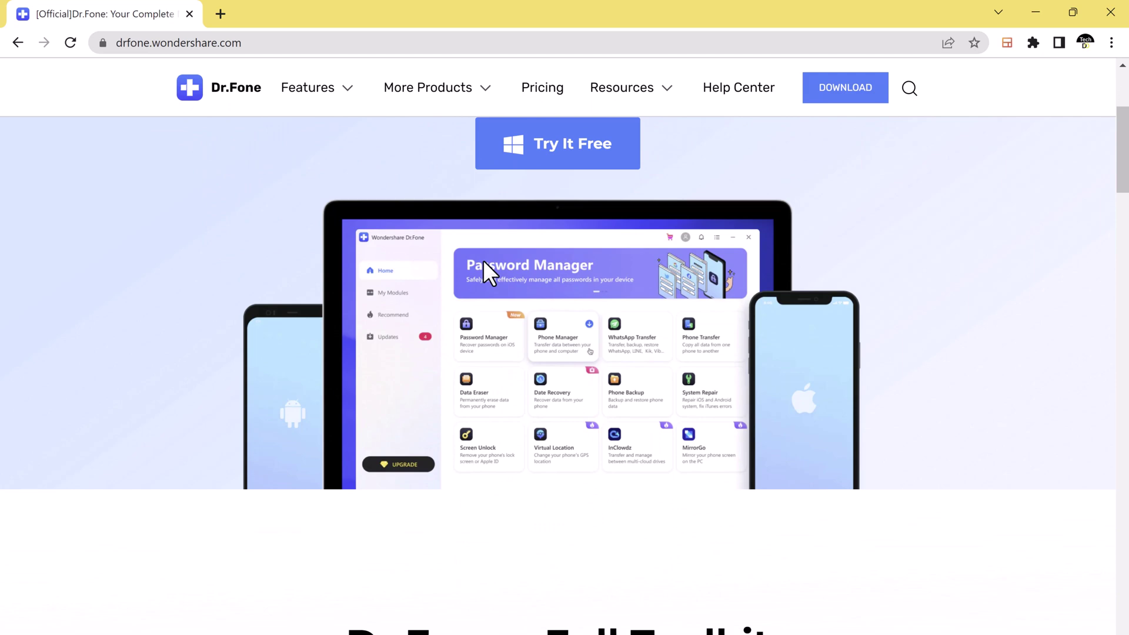
pyautogui.scroll(-2, 570, 366)
pyautogui.scroll(-3, 571, 371)
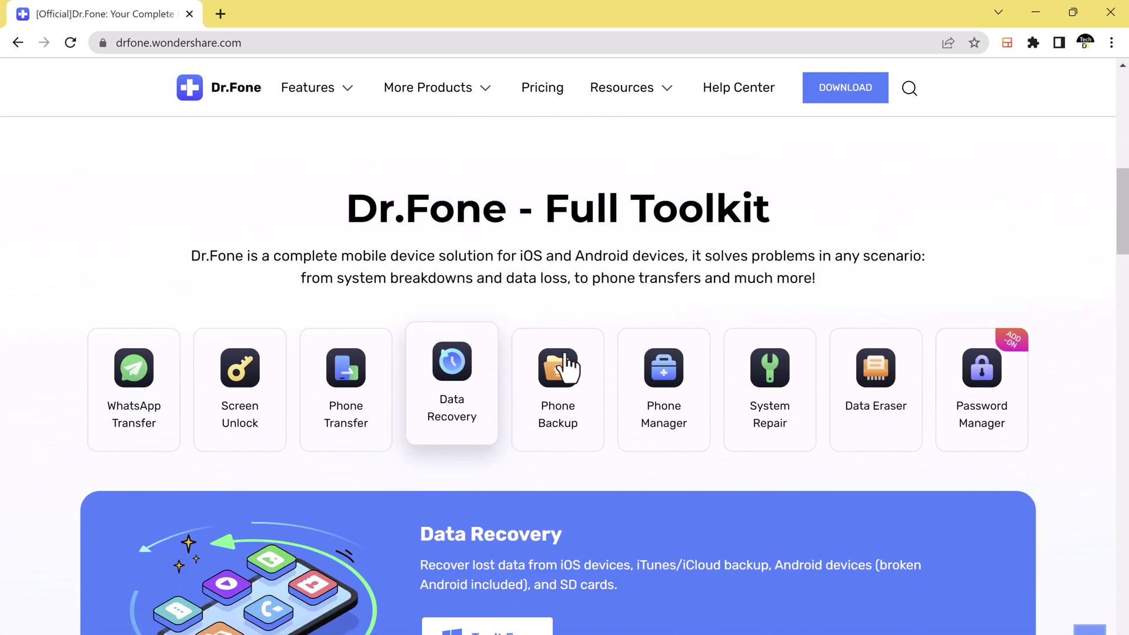
pyautogui.scroll(-1, 605, 277)
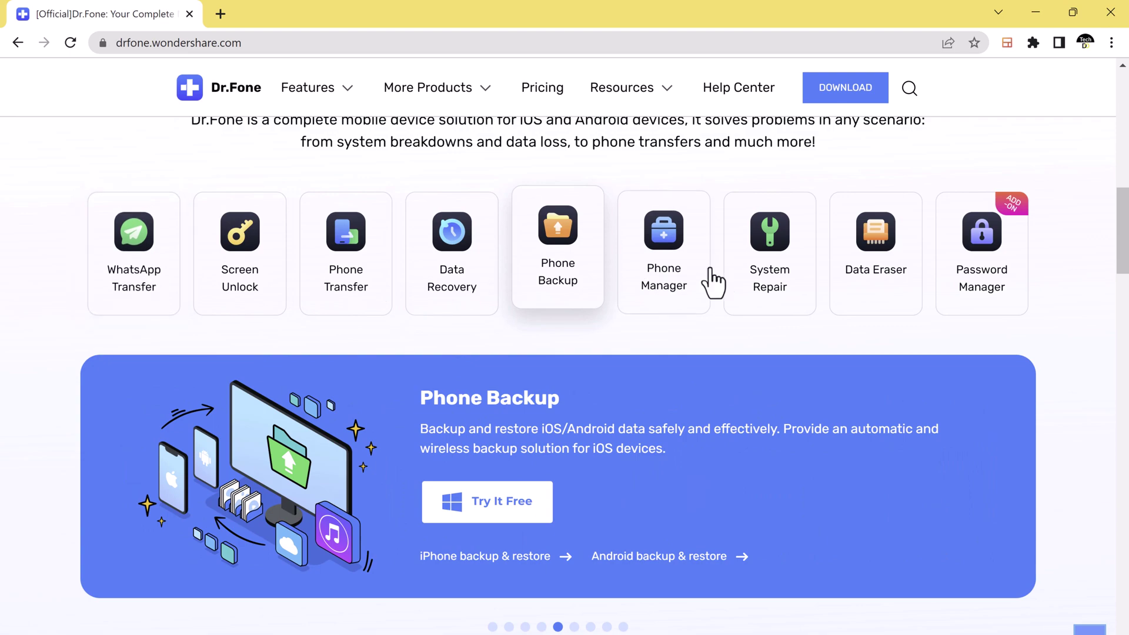
pyautogui.scroll(-1, 937, 335)
pyautogui.scroll(3, 935, 324)
pyautogui.scroll(6, 934, 325)
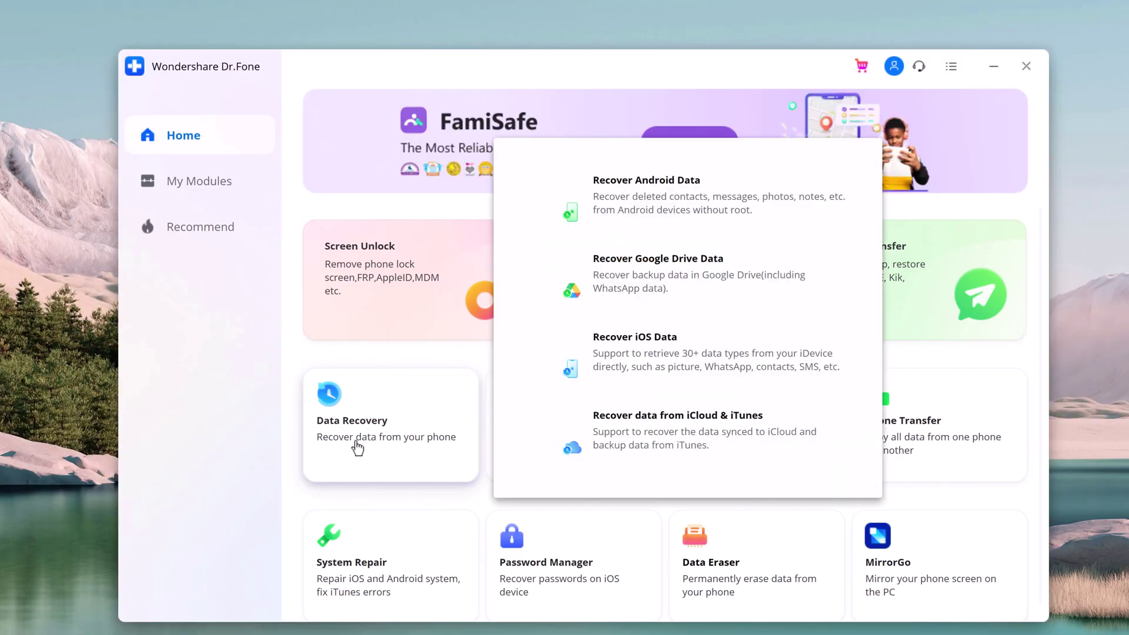
# Open the Data Recovery tool from the Dr.Fone home screen
pyautogui.click(353, 452)
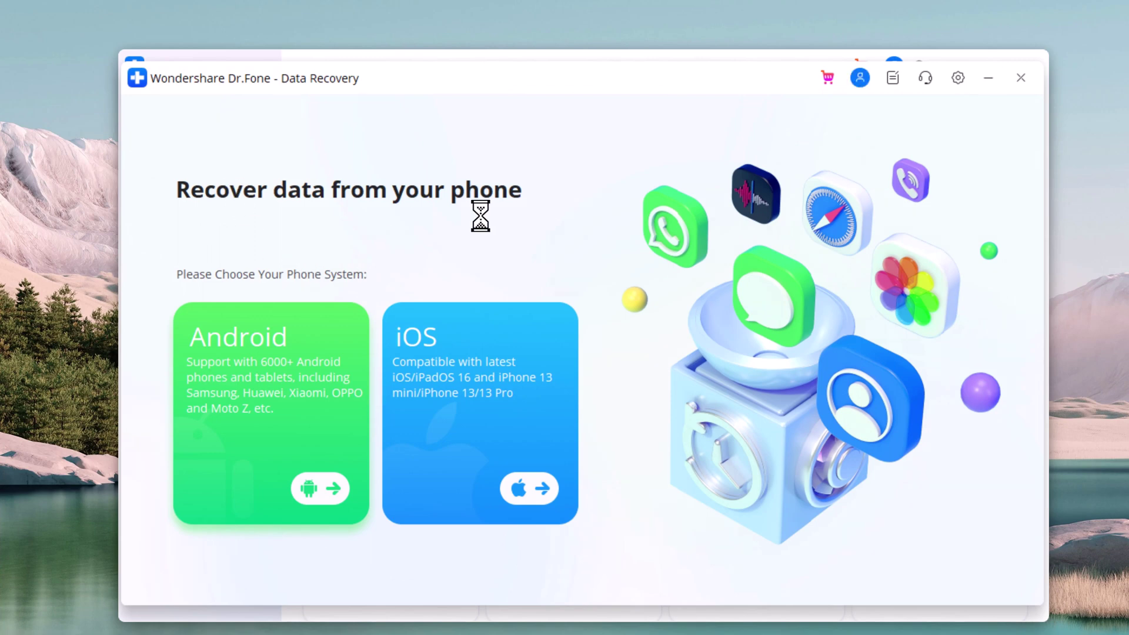
# Choose Android, then Recover Android Data to connect the Galaxy A51
pyautogui.click(327, 318)
pyautogui.click(323, 537)
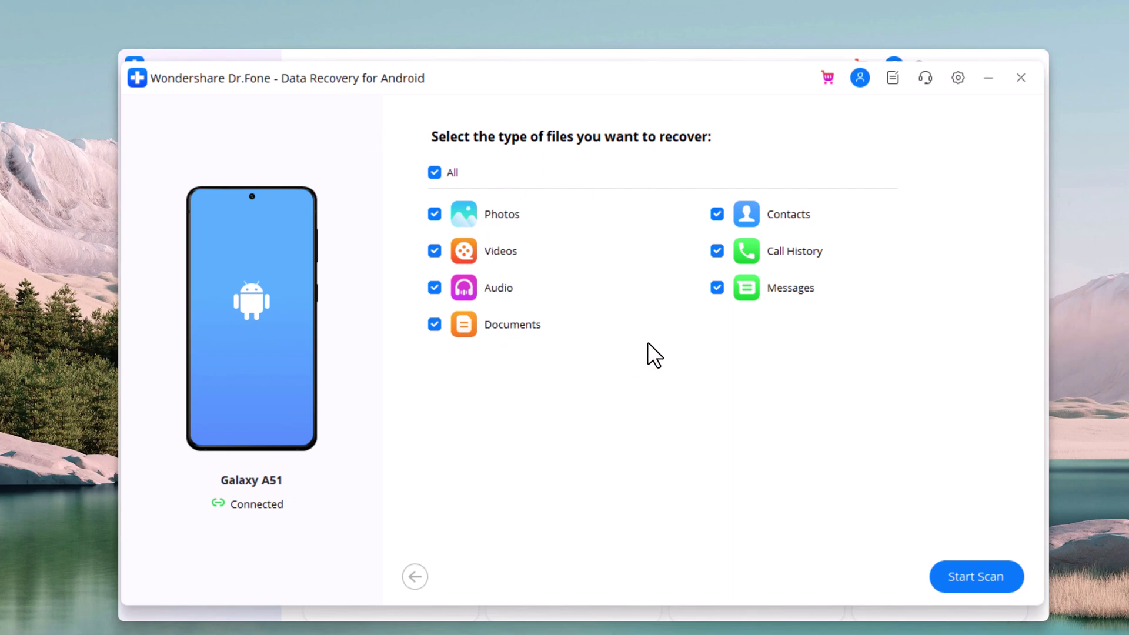
# Start the Galaxy A51 scan and wait for the photos, audio and contacts results
pyautogui.click(968, 579)
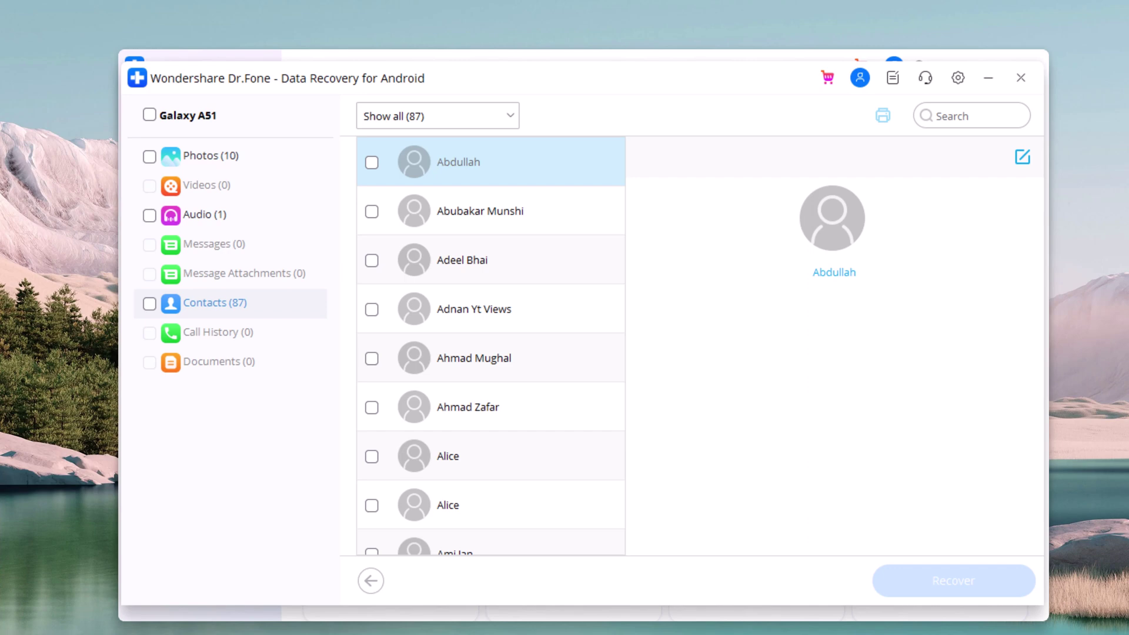
# Browse the Photos (10), audio and 87 contacts results, then return to Photos
pyautogui.click(245, 155)
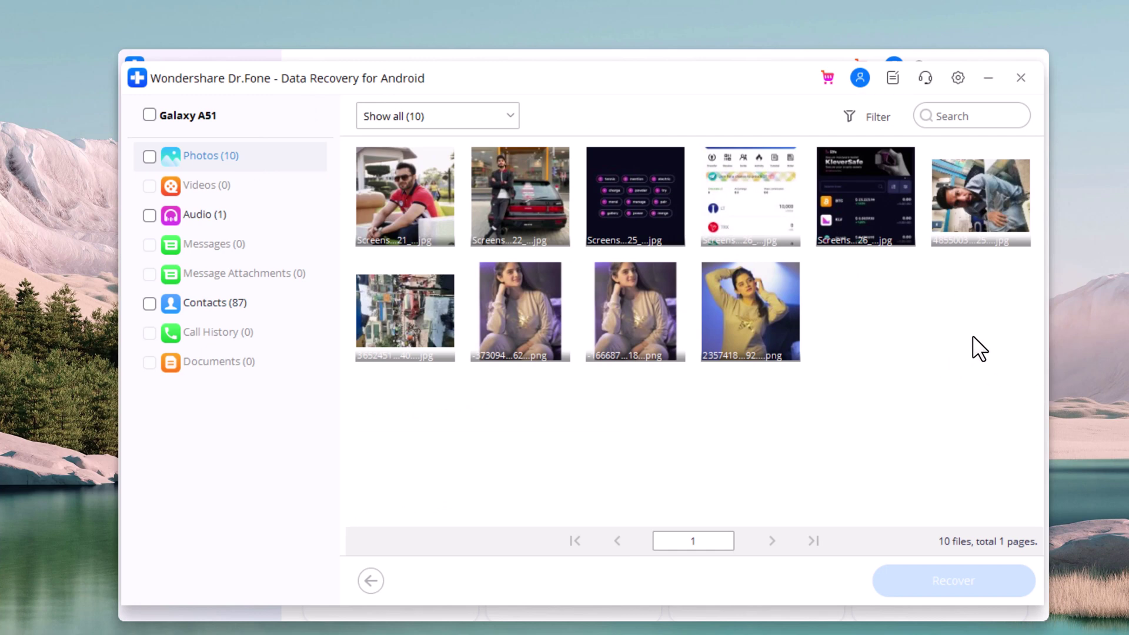
pyautogui.click(262, 218)
pyautogui.click(241, 312)
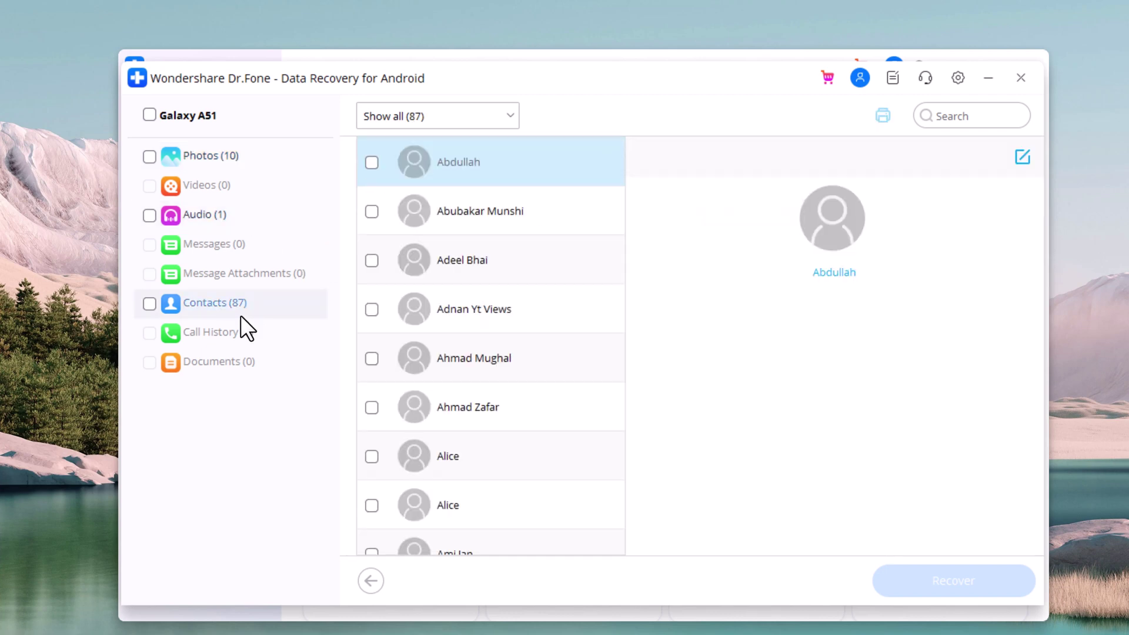
pyautogui.scroll(-5, 457, 307)
pyautogui.scroll(-1, 458, 308)
pyautogui.scroll(-3, 457, 307)
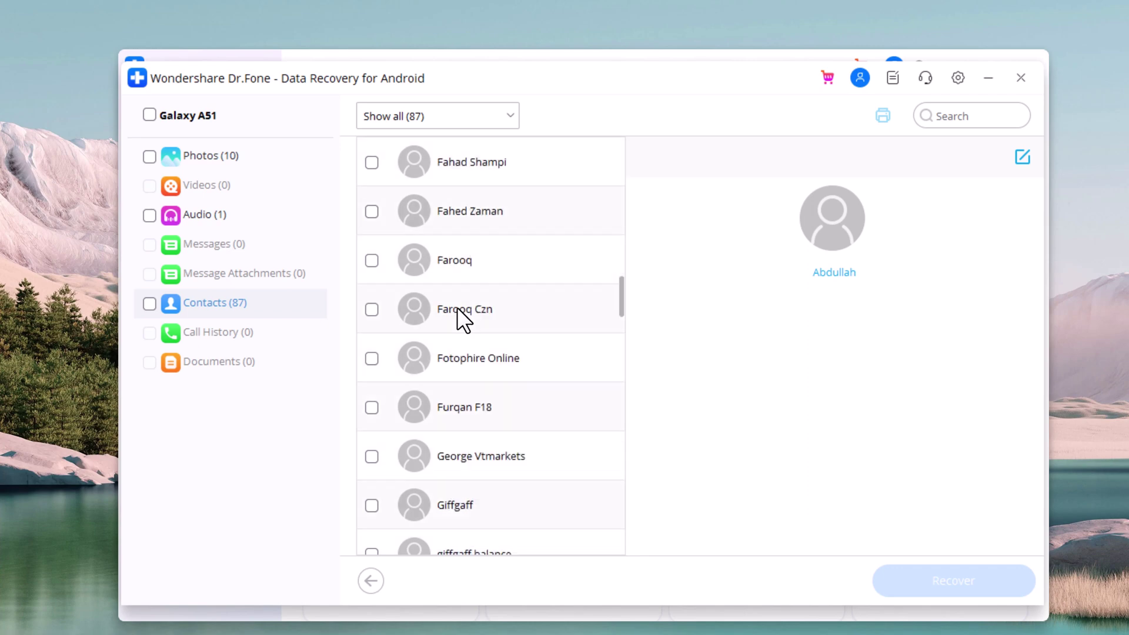
pyautogui.scroll(-1, 457, 307)
pyautogui.scroll(-3, 457, 307)
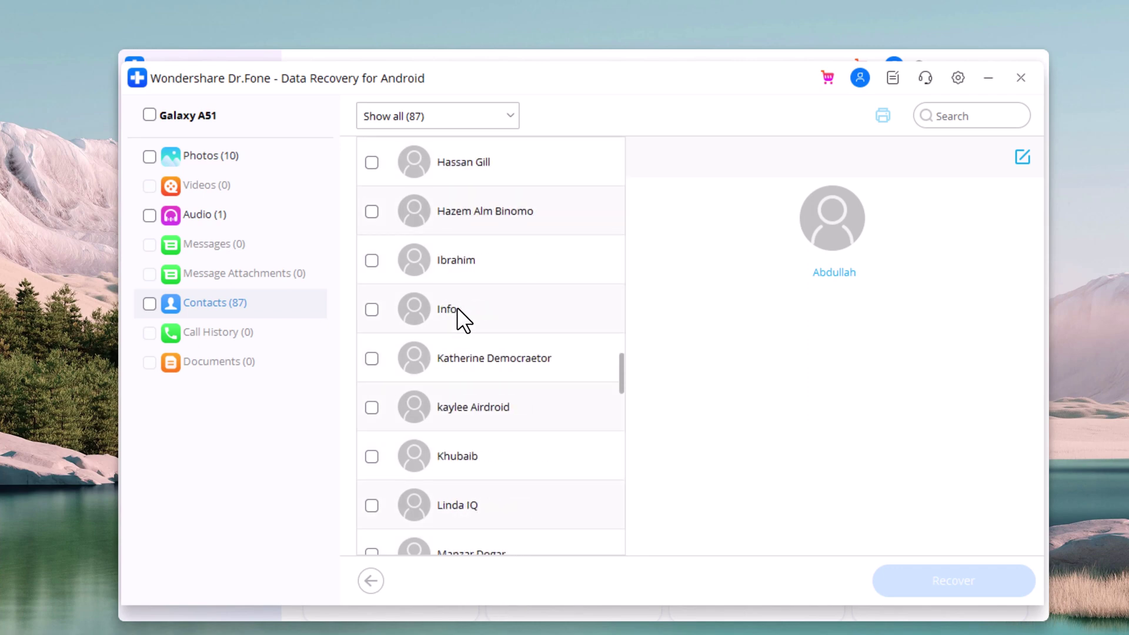
pyautogui.scroll(-2, 456, 307)
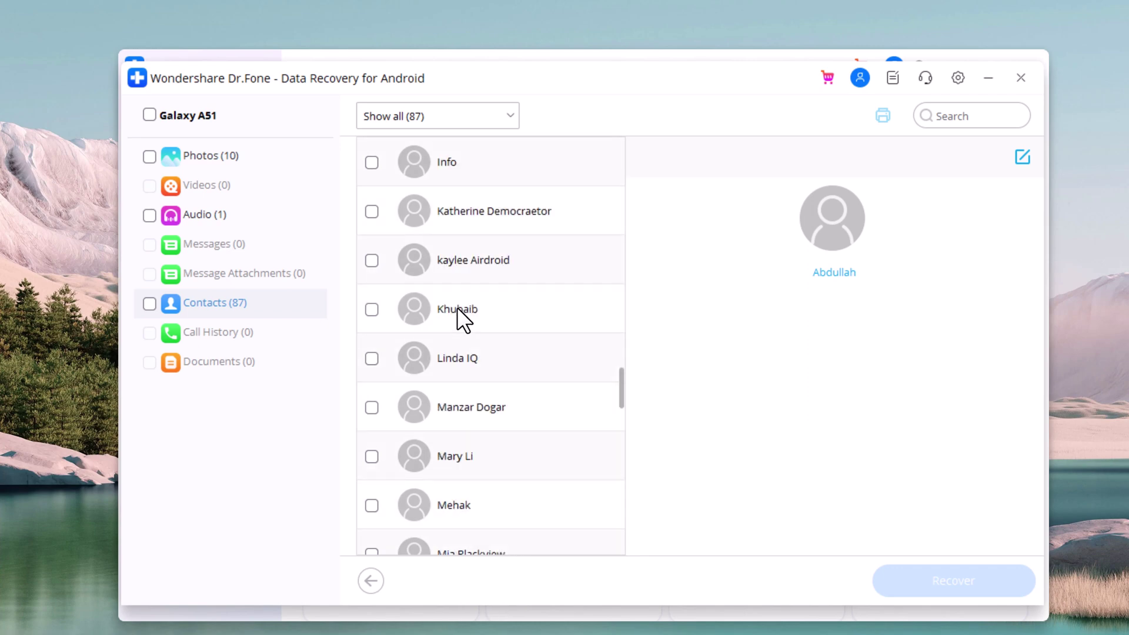
pyautogui.scroll(-4, 457, 307)
pyautogui.scroll(-5, 457, 311)
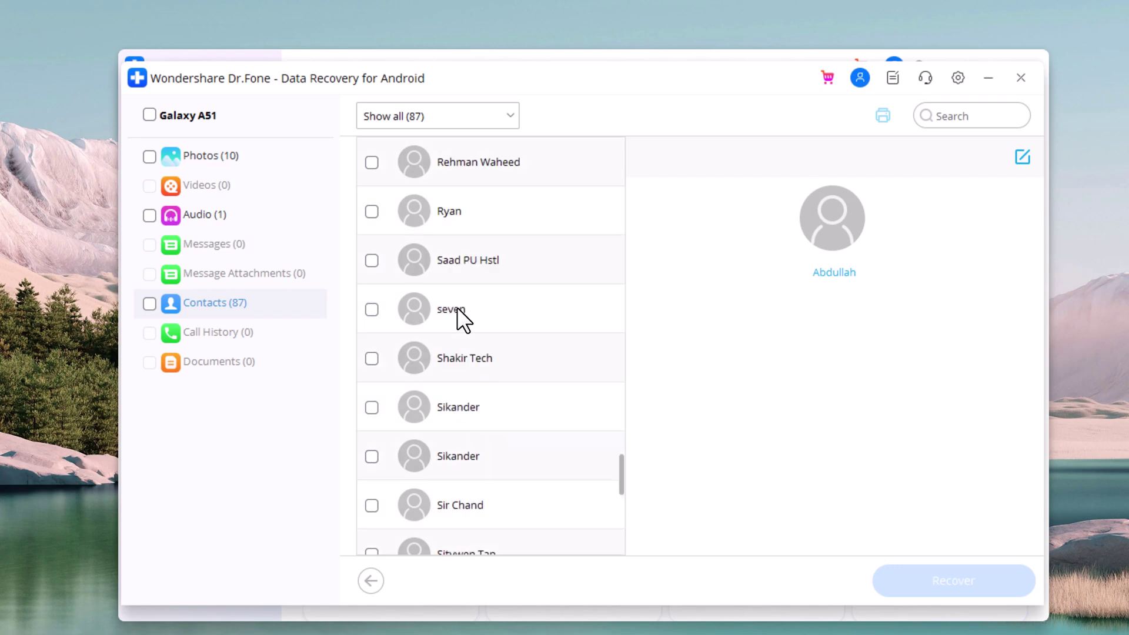
pyautogui.scroll(-1, 494, 308)
pyautogui.scroll(-3, 494, 310)
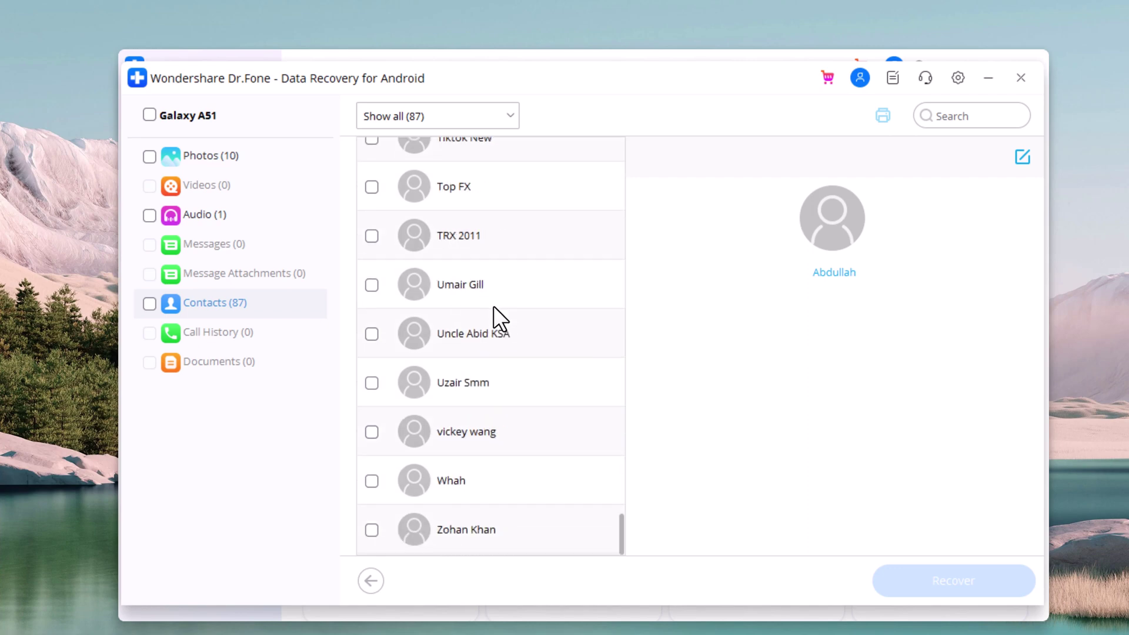
pyautogui.scroll(5, 493, 306)
pyautogui.scroll(10, 493, 307)
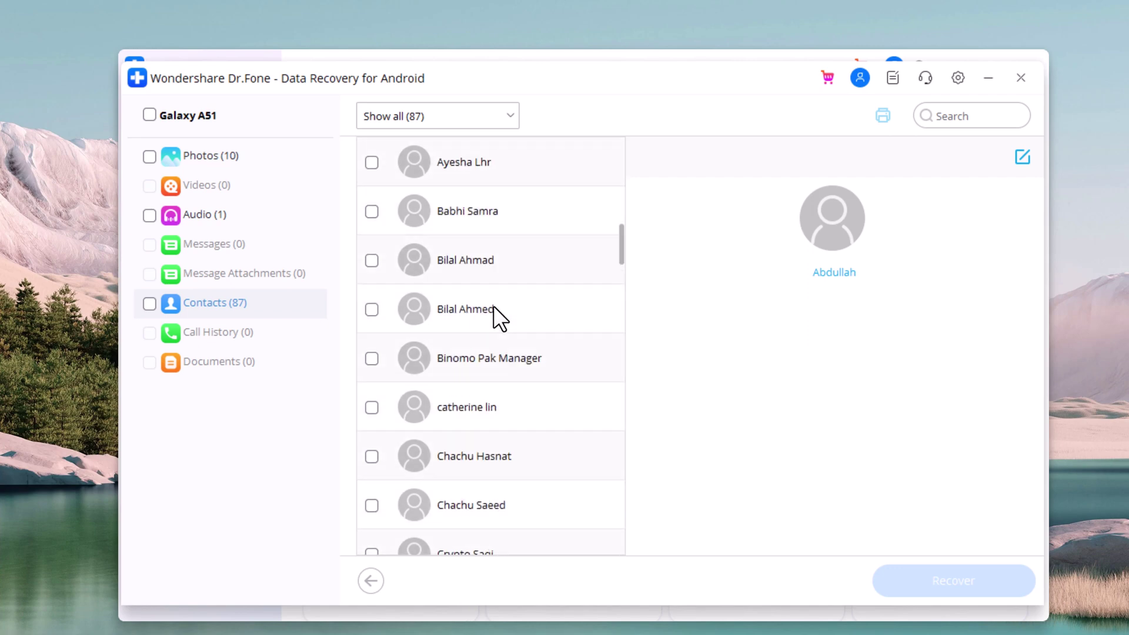
pyautogui.scroll(5, 493, 306)
pyautogui.click(300, 164)
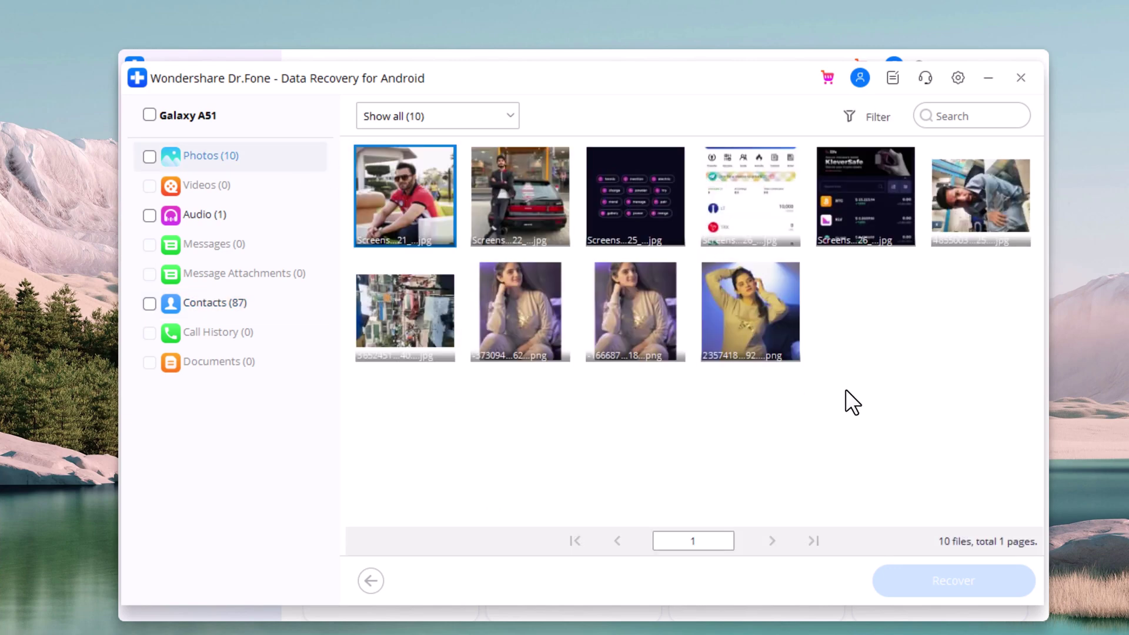
pyautogui.click(921, 385)
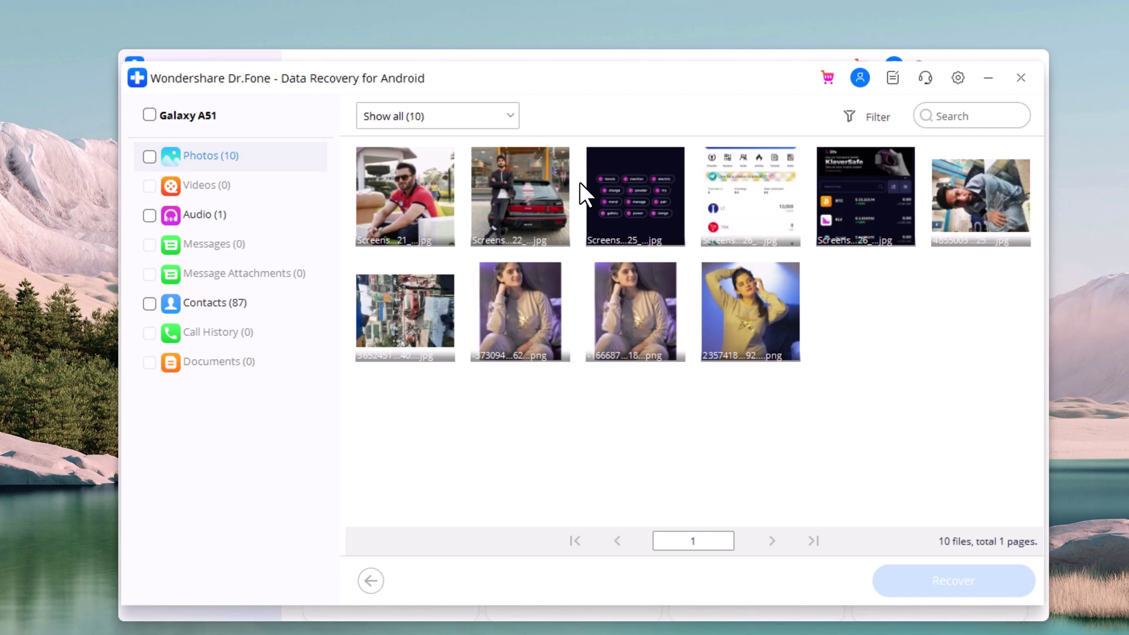
# Select all ten photos and start recovery with a custom save location
pyautogui.click(148, 157)
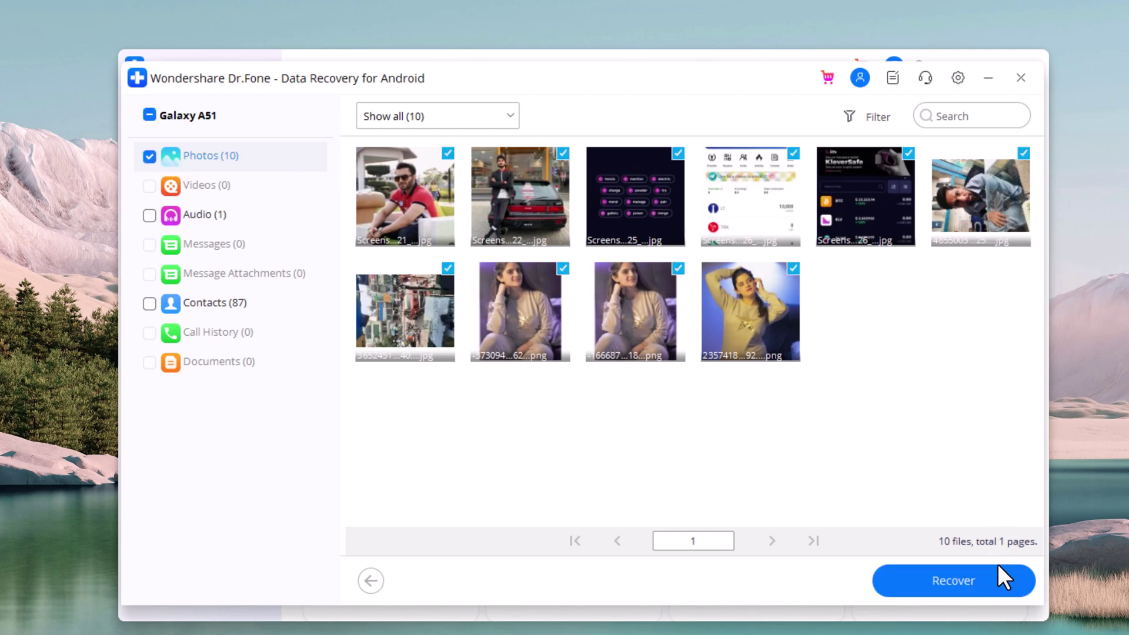
pyautogui.click(985, 574)
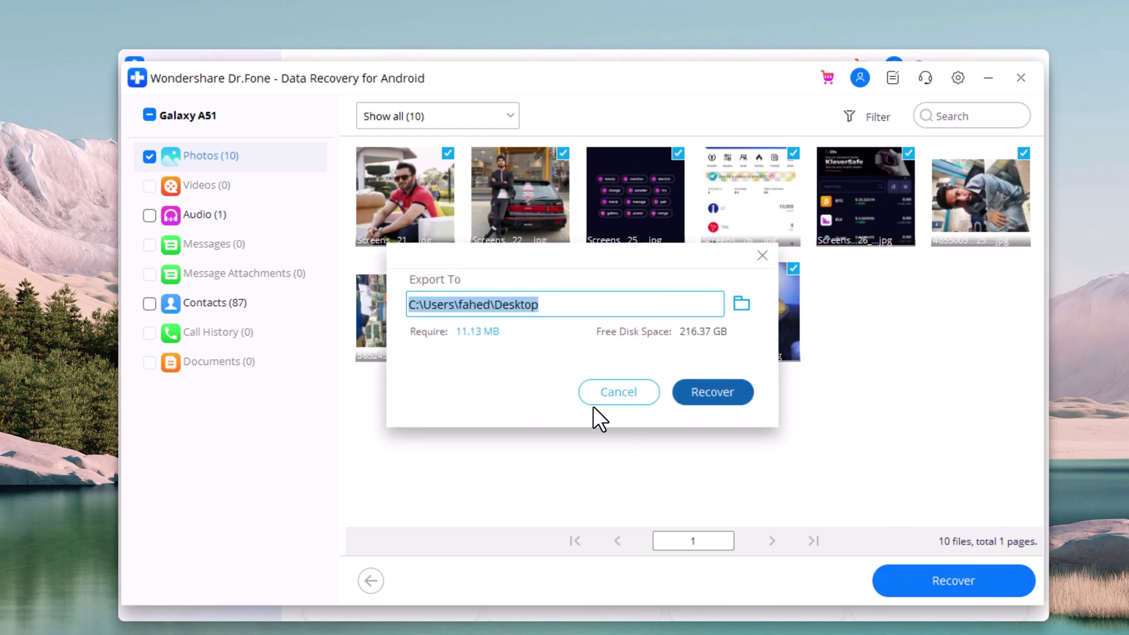
pyautogui.click(739, 306)
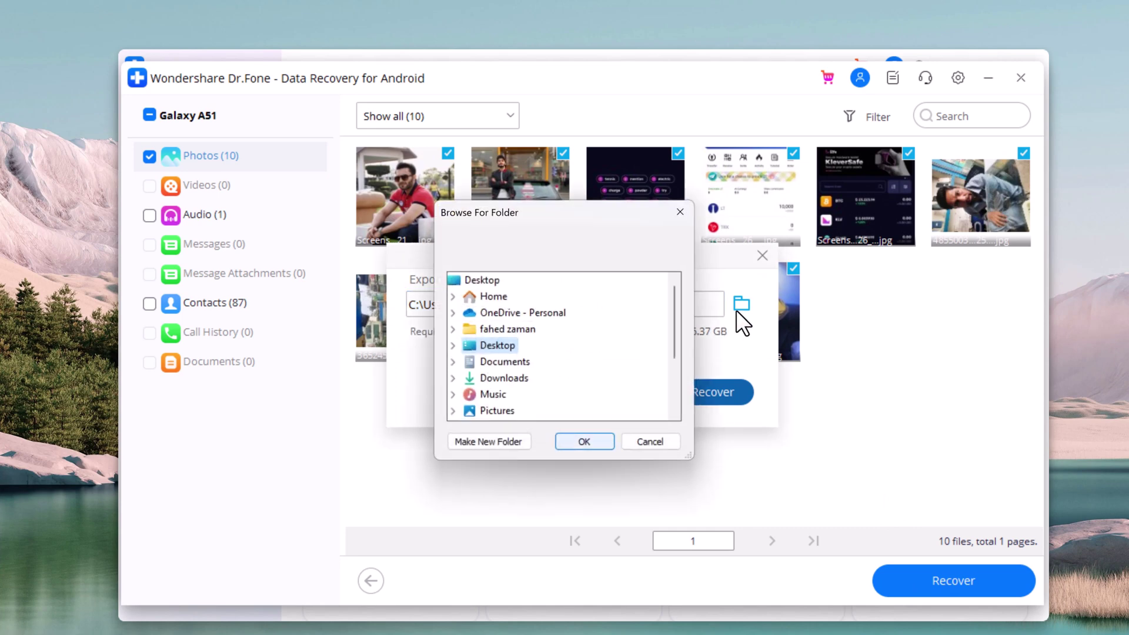
pyautogui.scroll(-2, 525, 389)
pyautogui.scroll(-1, 528, 381)
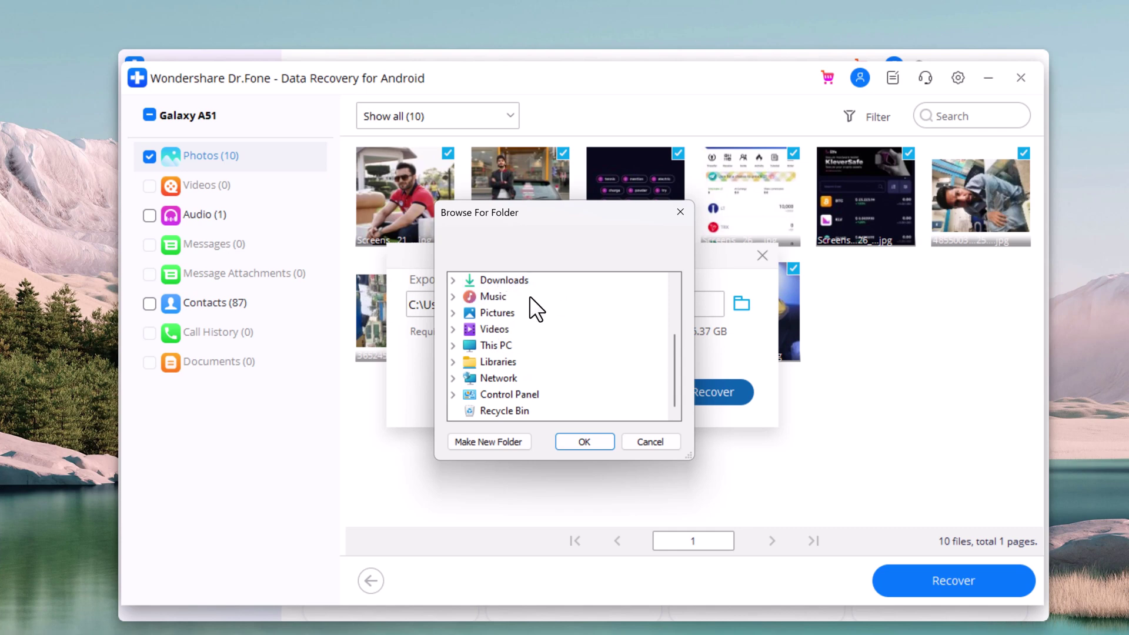
# Create a new Data folder under Pictures and recover the photos into it
pyautogui.doubleClick(505, 313)
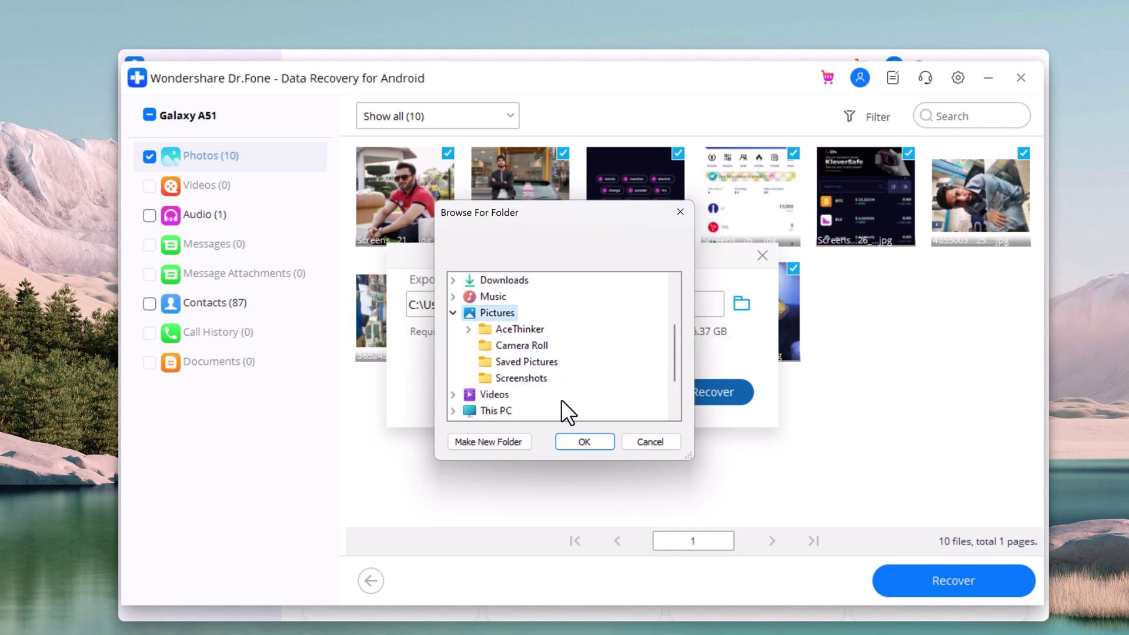
pyautogui.click(505, 442)
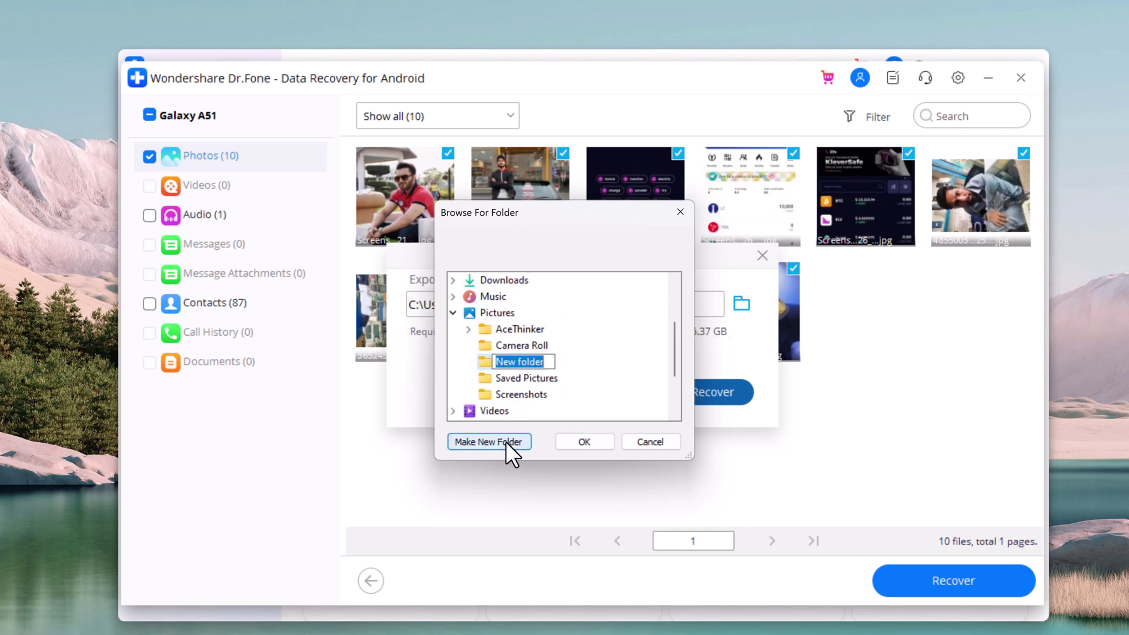
pyautogui.write('Da')
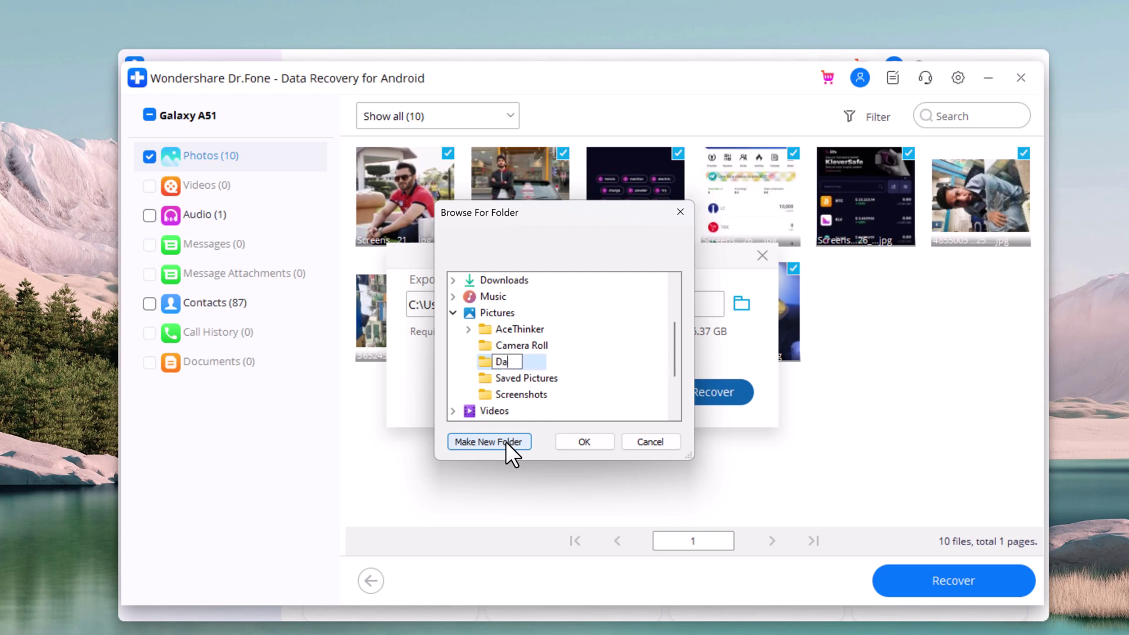
pyautogui.write('ta')
pyautogui.press('Return')
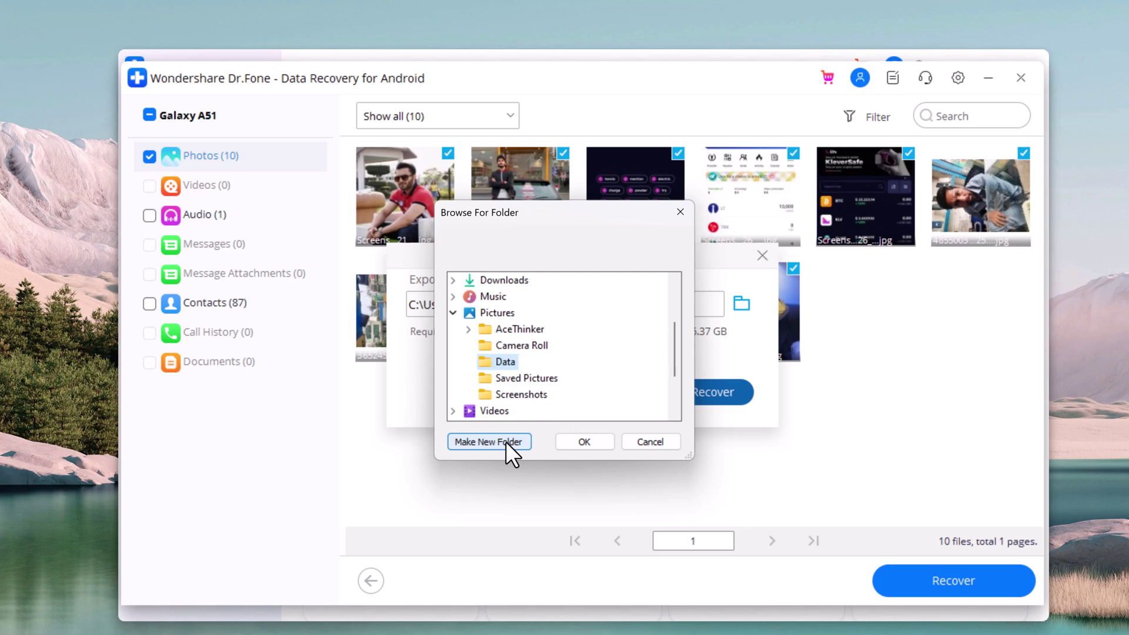
pyautogui.click(591, 441)
pyautogui.click(714, 393)
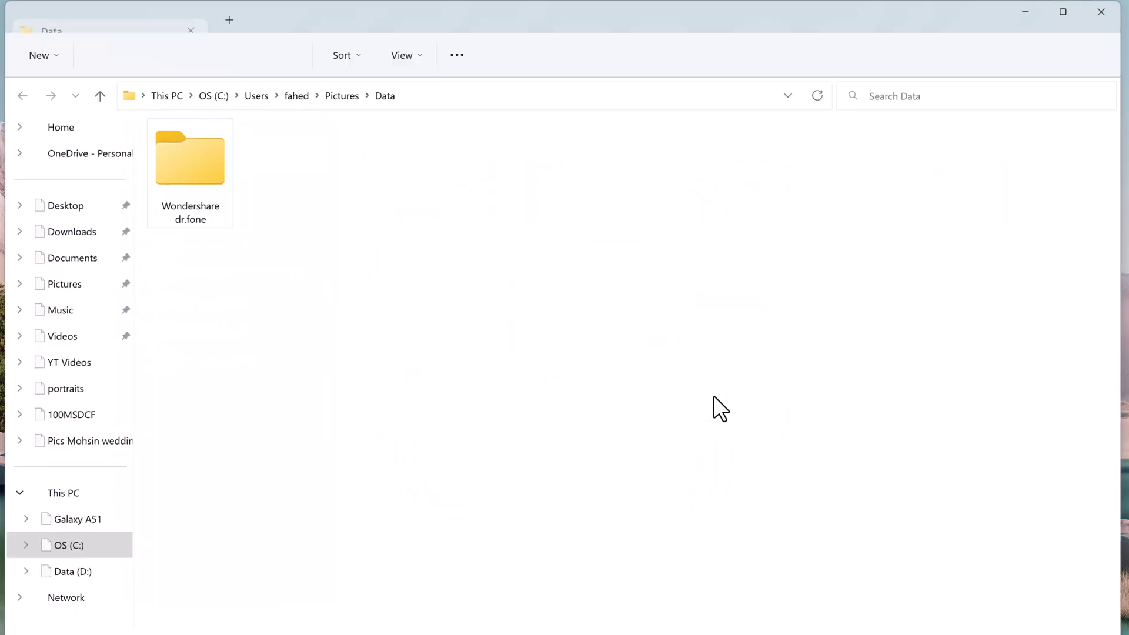
# Check the photos in Wondershare dr.fone > Galaxy A51 > dated Photos folder, then close Explorer
pyautogui.doubleClick(212, 177)
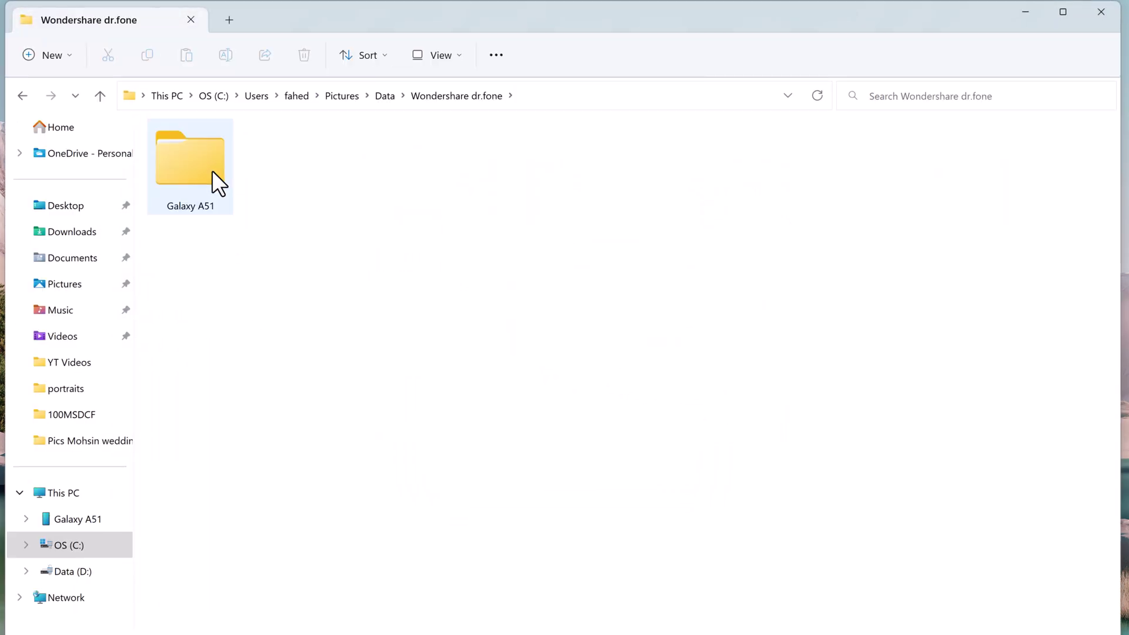
pyautogui.doubleClick(213, 172)
pyautogui.doubleClick(212, 173)
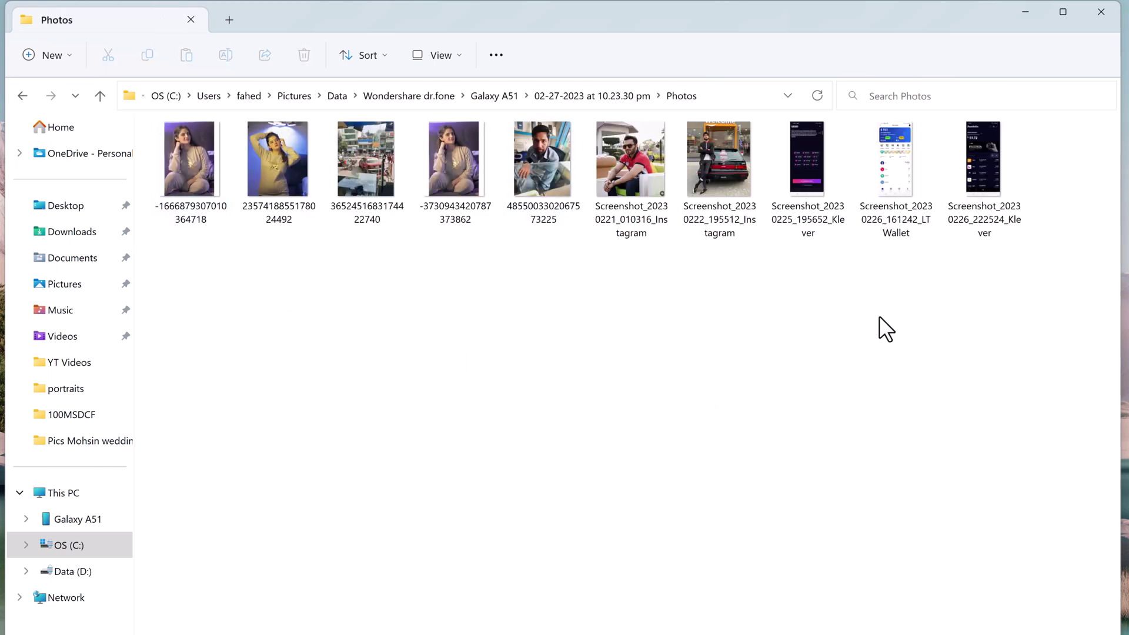
pyautogui.click(1094, 21)
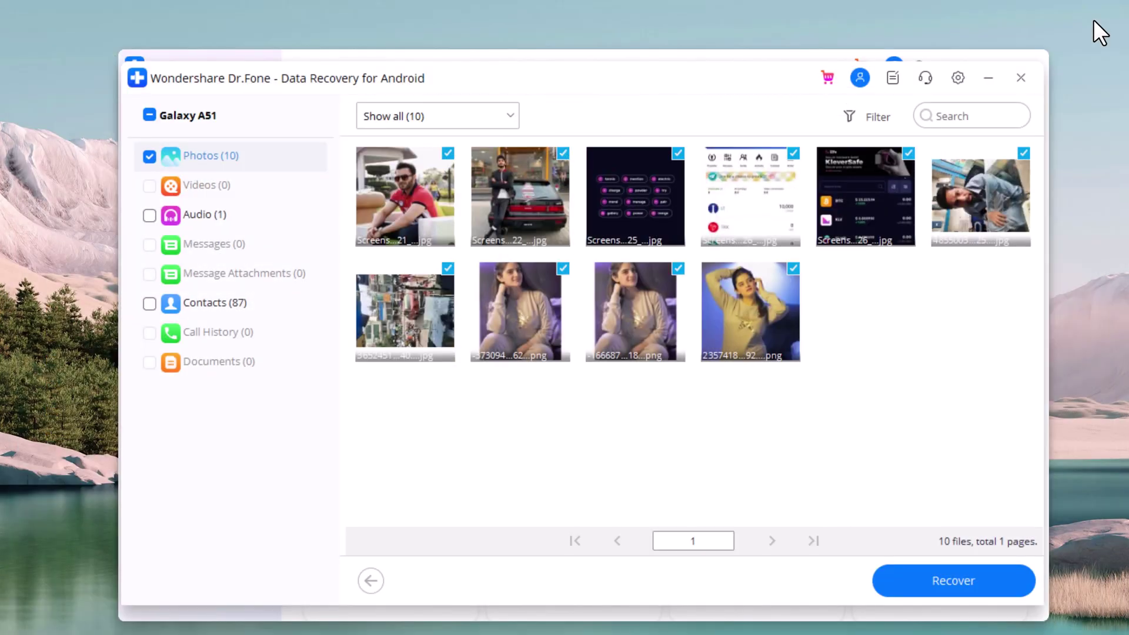
# Exit the recovery results, confirm with OK, and decline the survey with No, thanks
pyautogui.click(1021, 78)
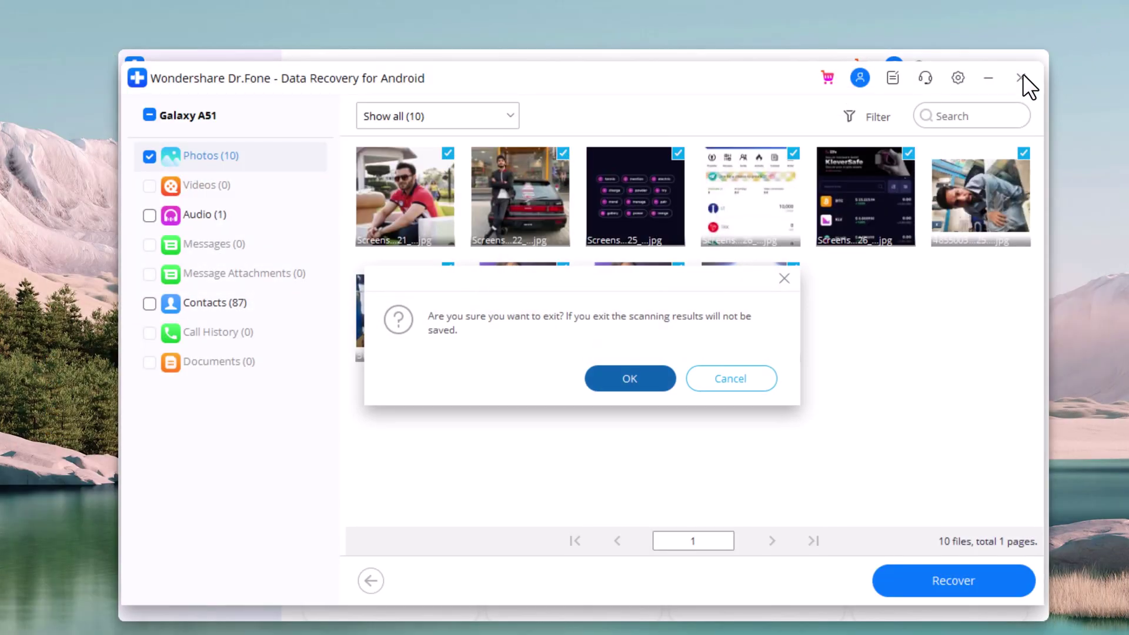
pyautogui.click(630, 378)
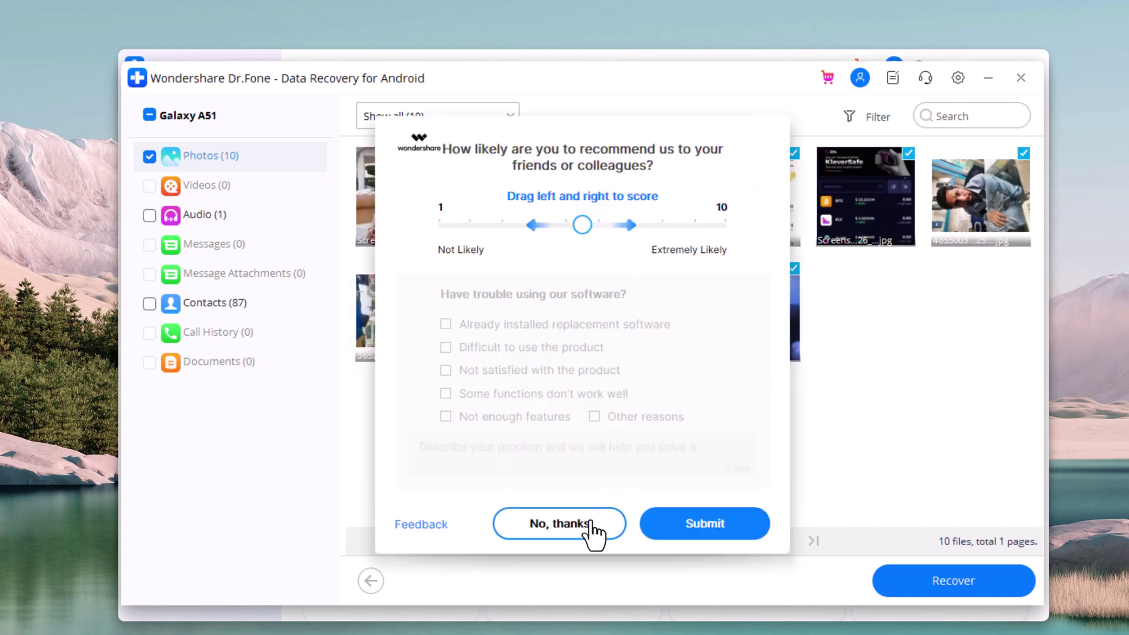
pyautogui.click(574, 539)
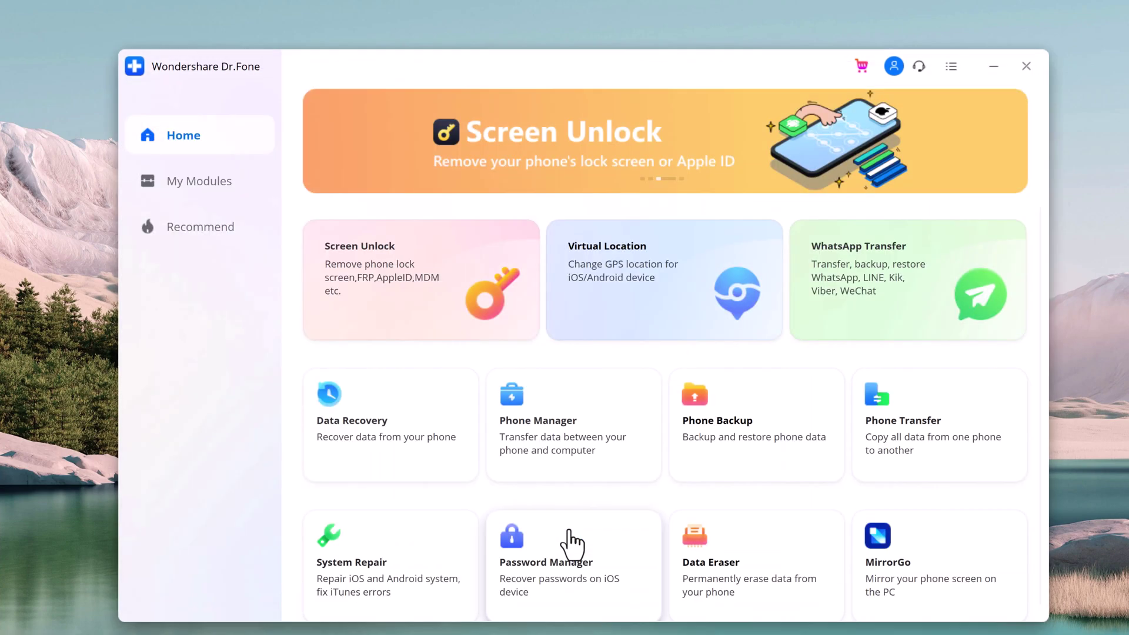